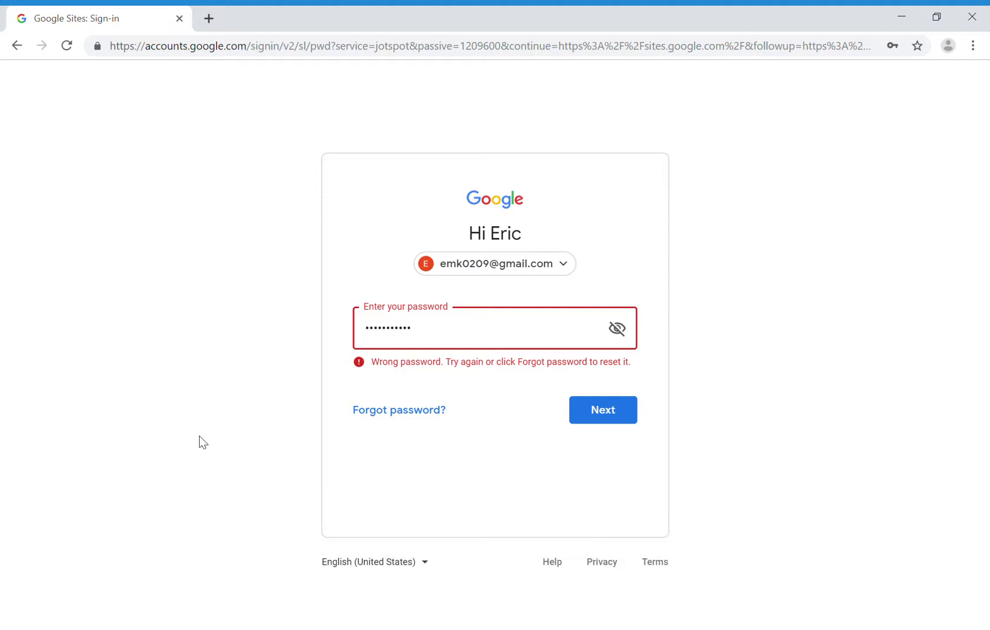
# Submit the retyped account password to finish signing in to Google.
pyautogui.click(598, 417)
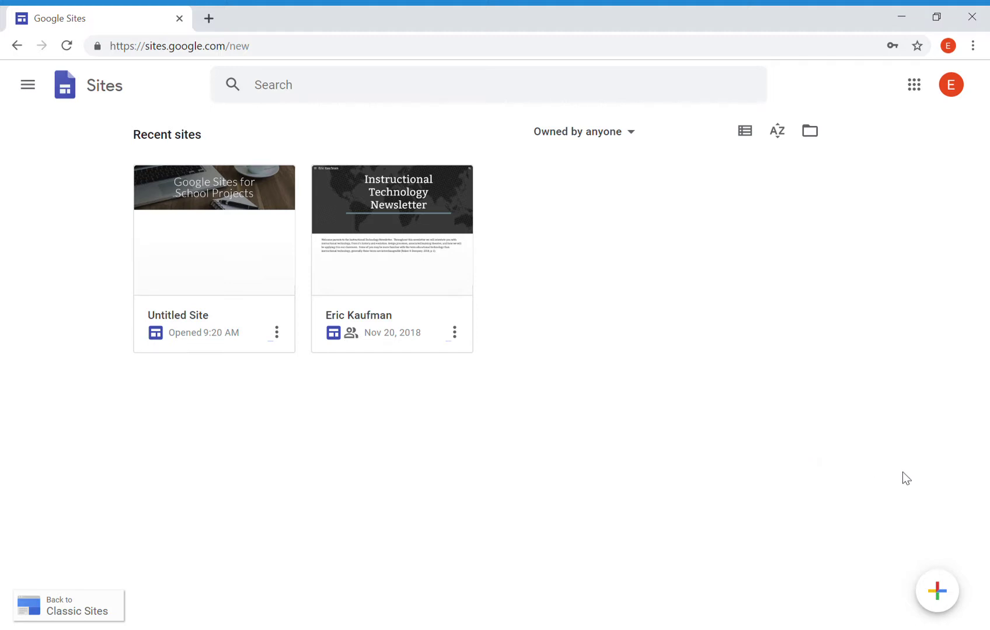
# Start a new blank site and select its placeholder page title.
pyautogui.click(938, 592)
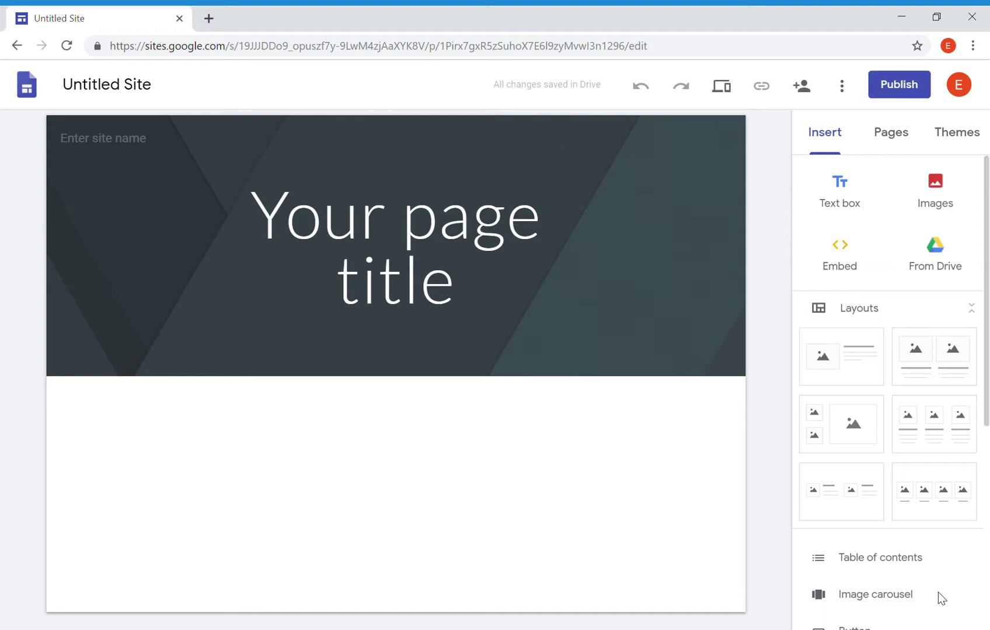
pyautogui.tripleClick(479, 306)
# Replace the placeholder title with 'Using Google Sites for School Projects', fixing the 'Porjects' typo.
pyautogui.press('BackSpace')
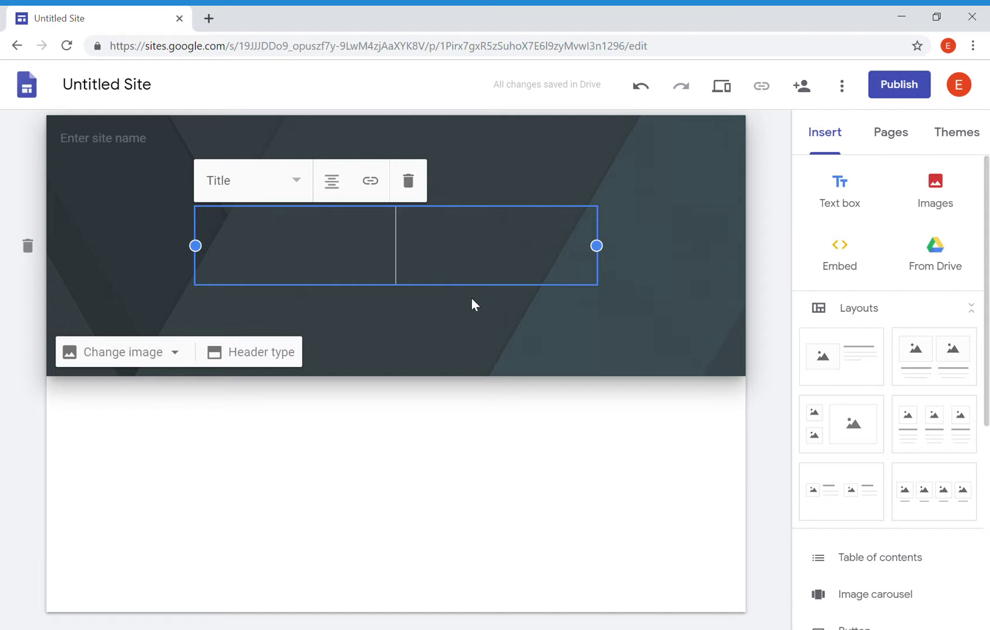
pyautogui.write('Go')
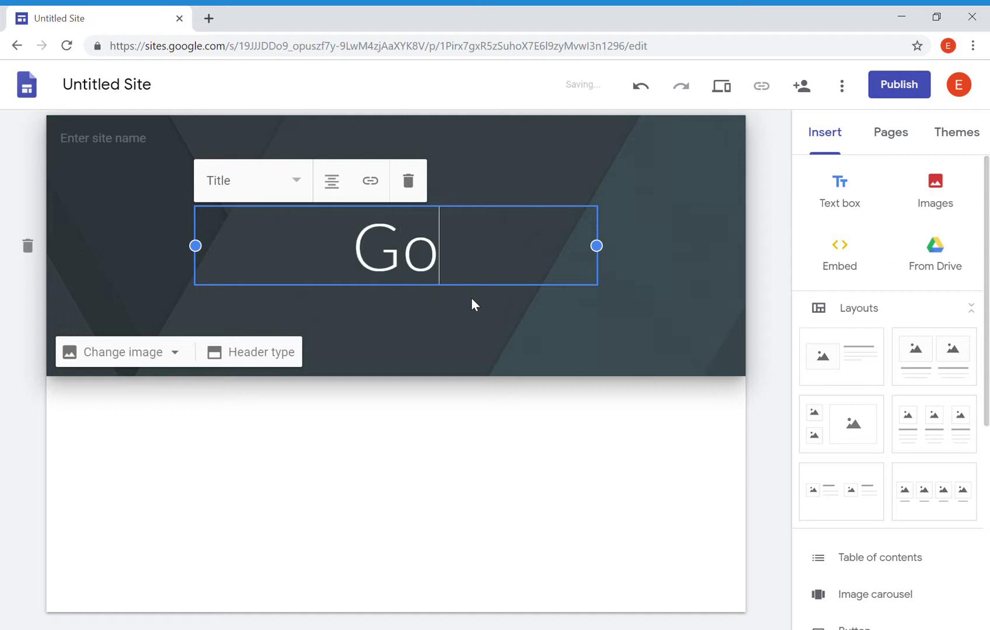
pyautogui.write('ogle Sites')
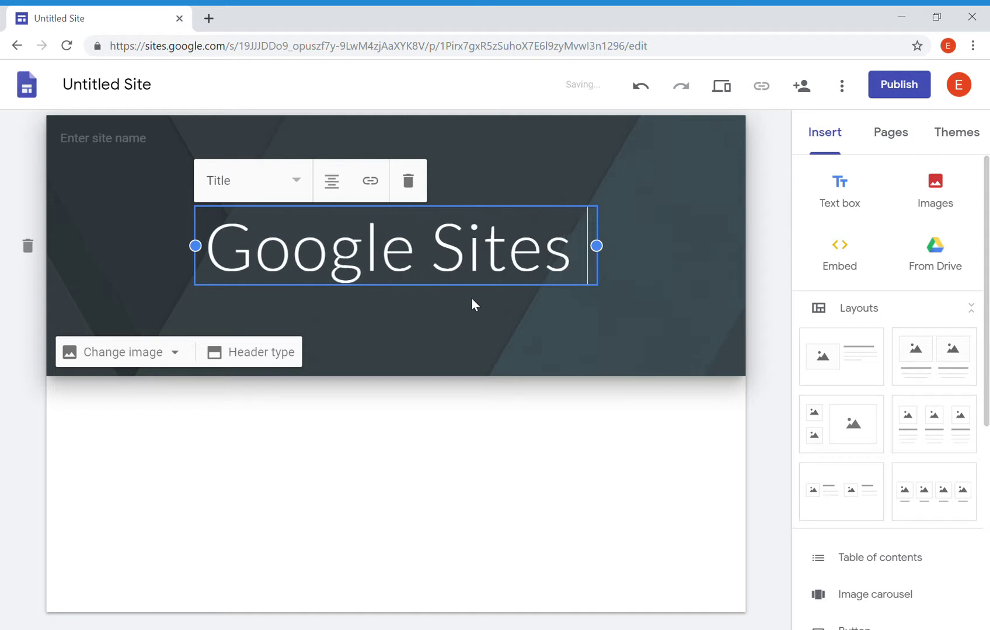
pyautogui.press('BackSpace')
pyautogui.press('BackSpace')
pyautogui.press('BackSpace')
pyautogui.press('BackSpace')
pyautogui.press('BackSpace')
pyautogui.press('BackSpace')
pyautogui.press('BackSpace')
pyautogui.press('BackSpace')
pyautogui.press('BackSpace')
pyautogui.press('BackSpace')
pyautogui.press('BackSpace')
pyautogui.press('BackSpace')
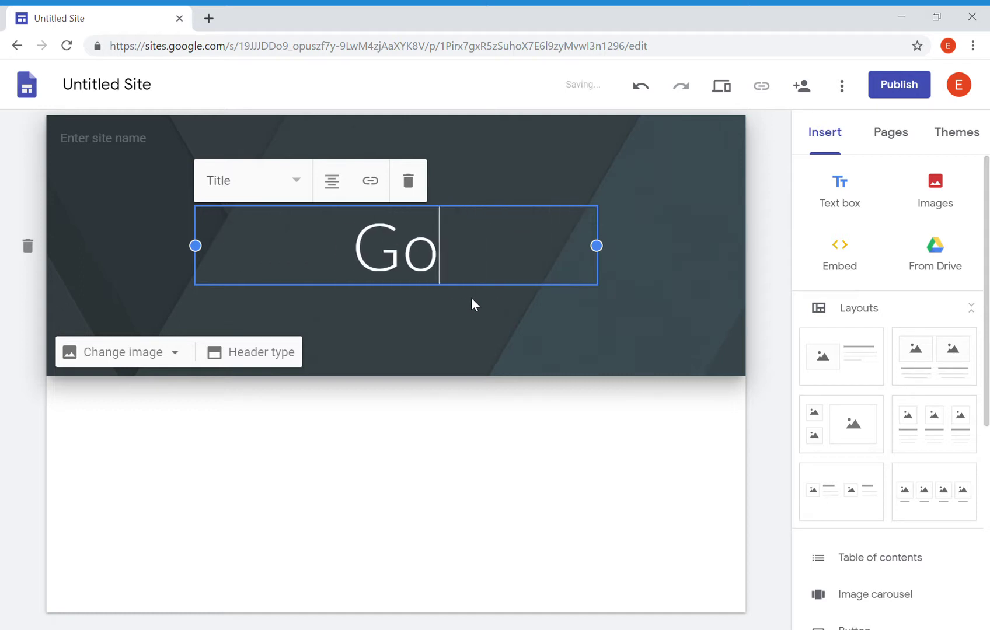
pyautogui.write('Using ')
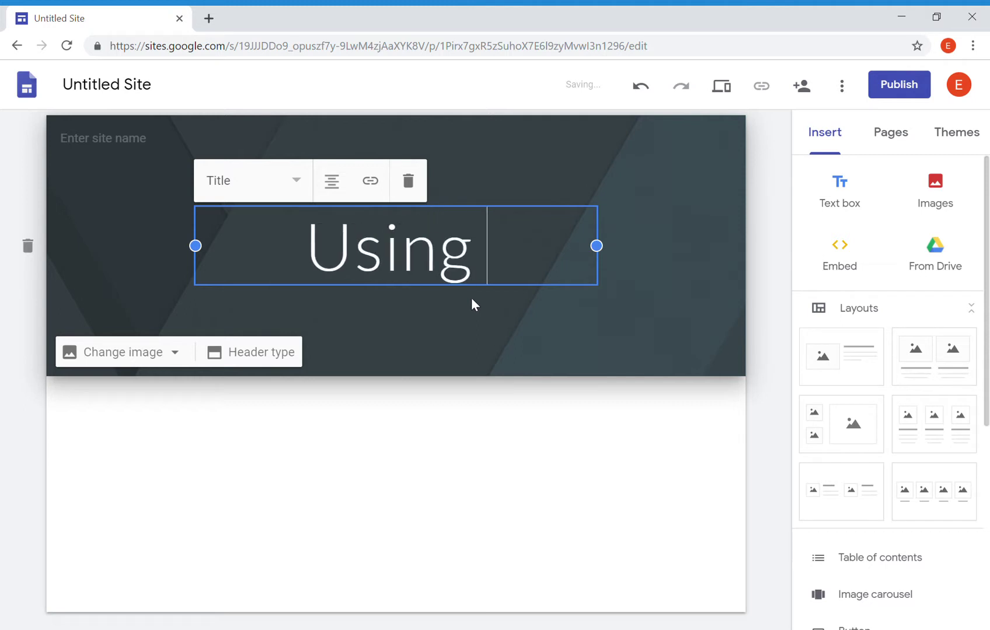
pyautogui.write('Google Sites')
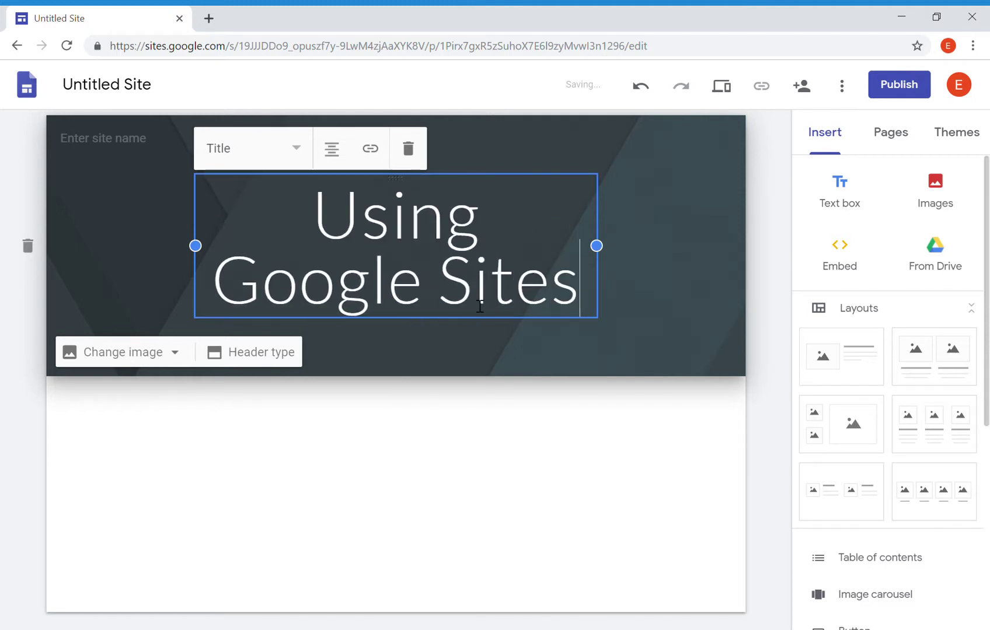
pyautogui.write(' for Schoo')
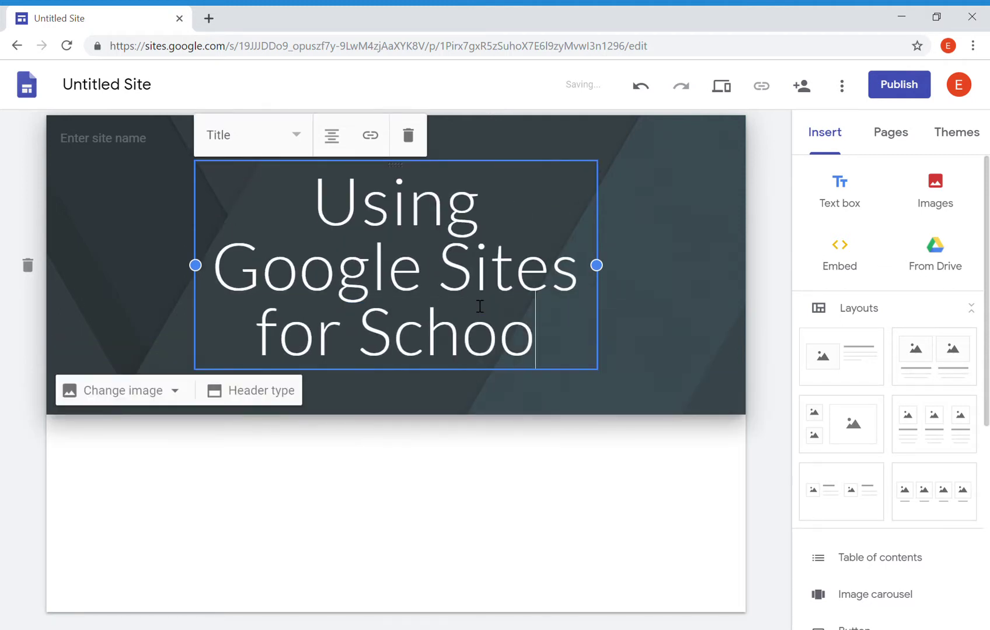
pyautogui.write('l Porjects')
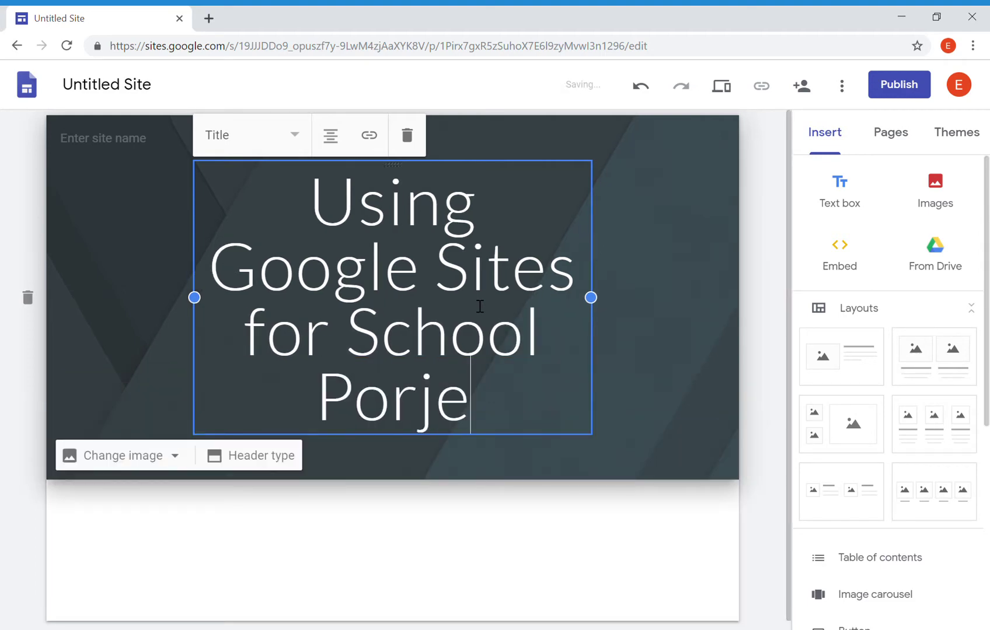
pyautogui.press('BackSpace')
pyautogui.press('BackSpace')
pyautogui.press('BackSpace')
pyautogui.press('BackSpace')
pyautogui.press('BackSpace')
pyautogui.press('BackSpace')
pyautogui.press('BackSpace')
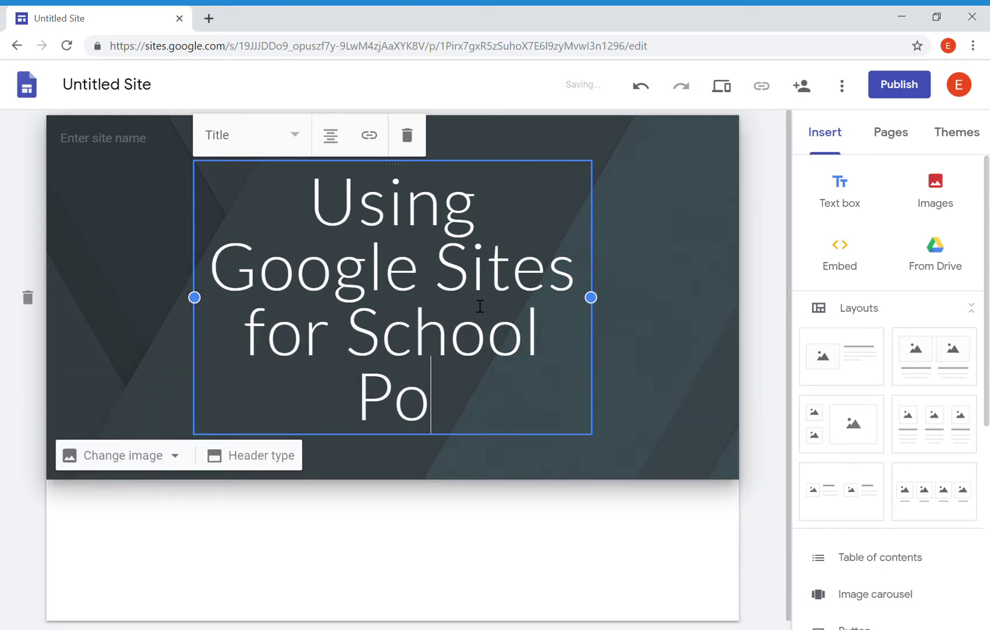
pyautogui.write('rojects')
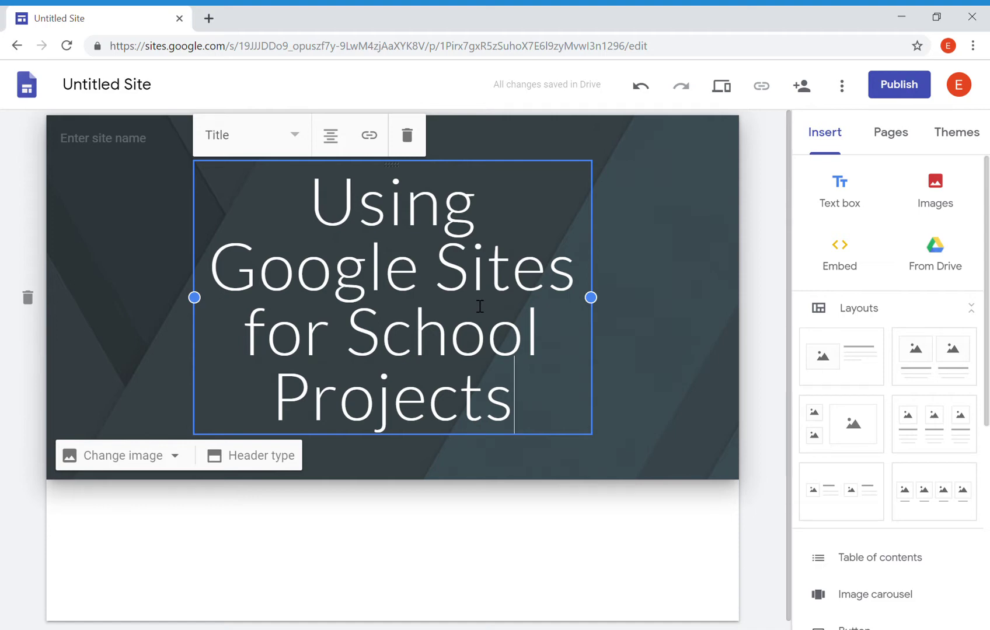
# Browse the header image gallery without choosing, then upload a photo file as the header background.
pyautogui.click(177, 461)
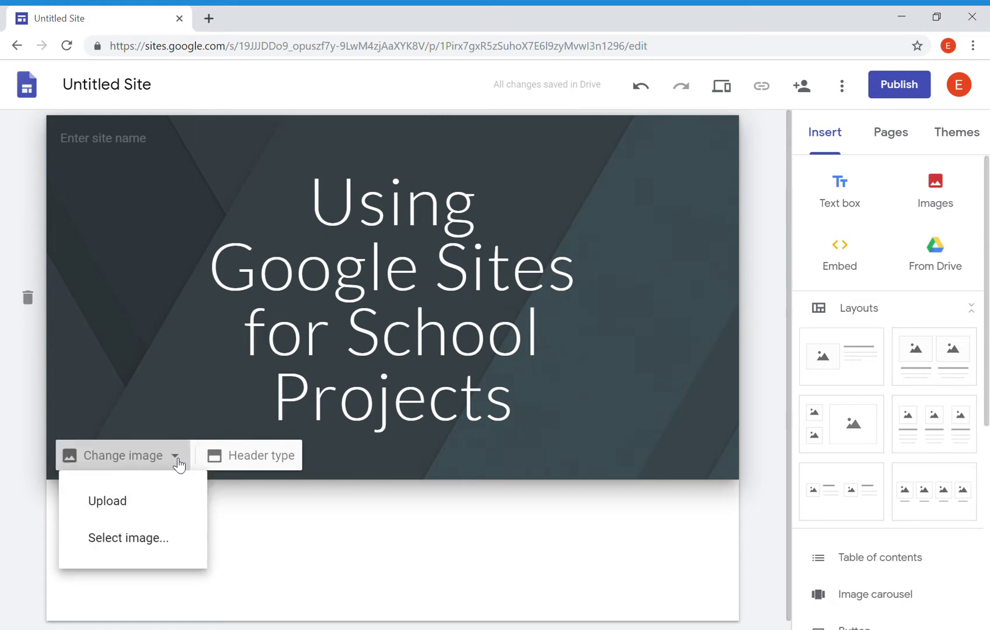
pyautogui.click(128, 533)
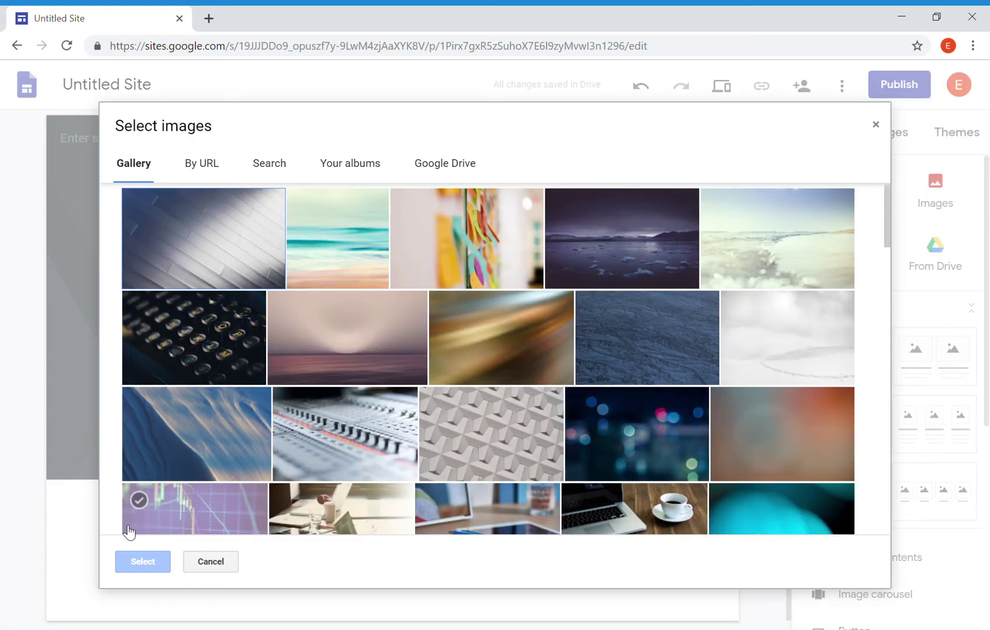
pyautogui.click(873, 126)
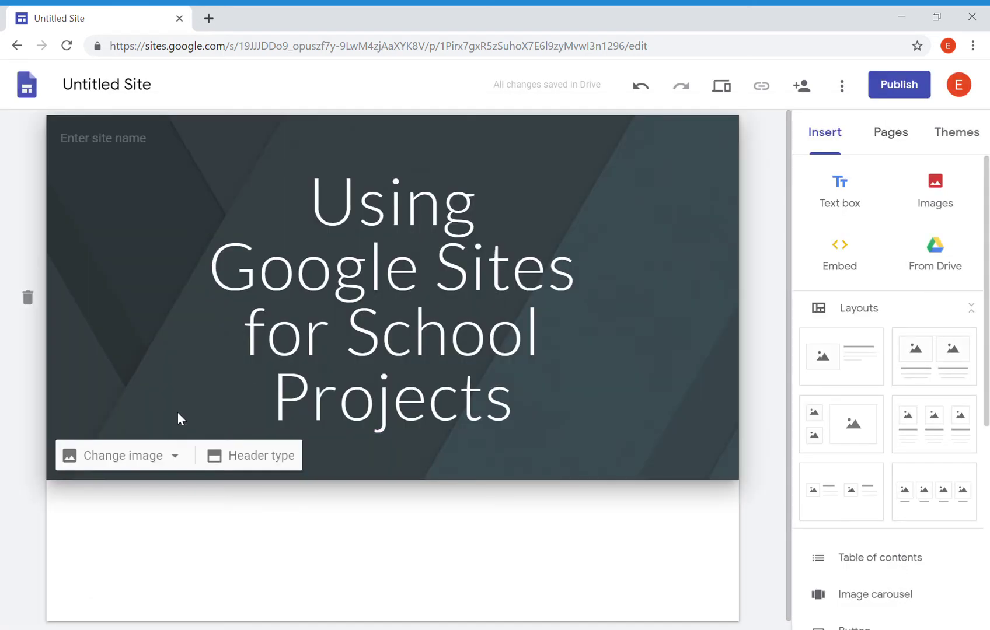
pyautogui.click(175, 459)
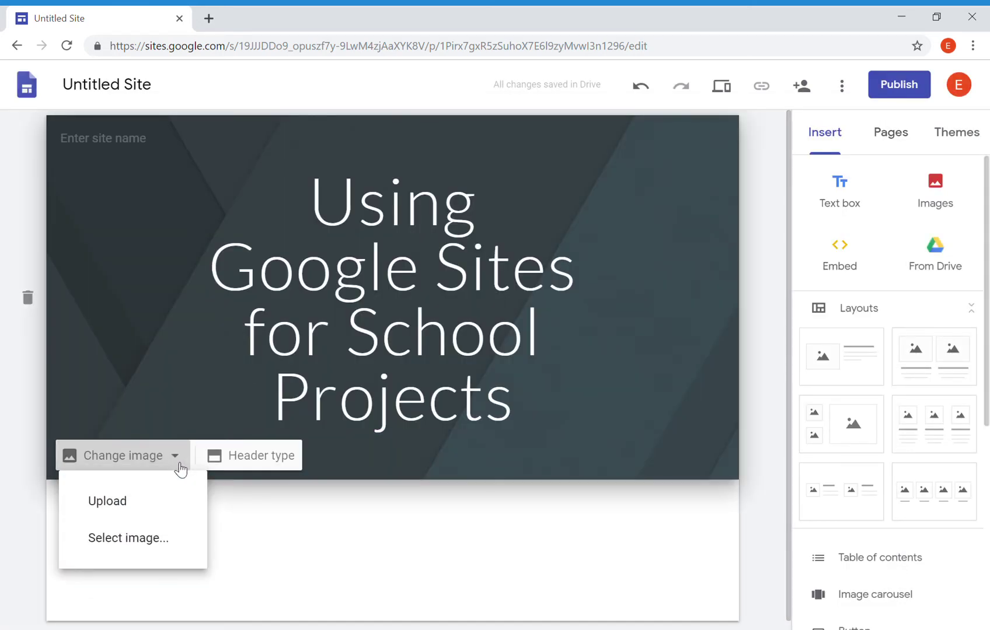
pyautogui.click(134, 506)
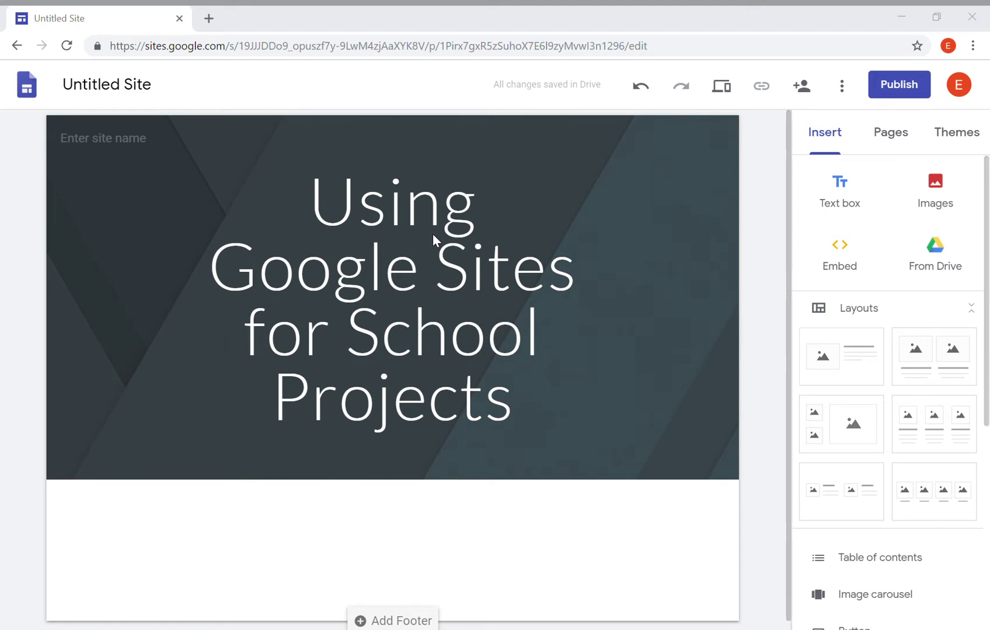
pyautogui.doubleClick(364, 350)
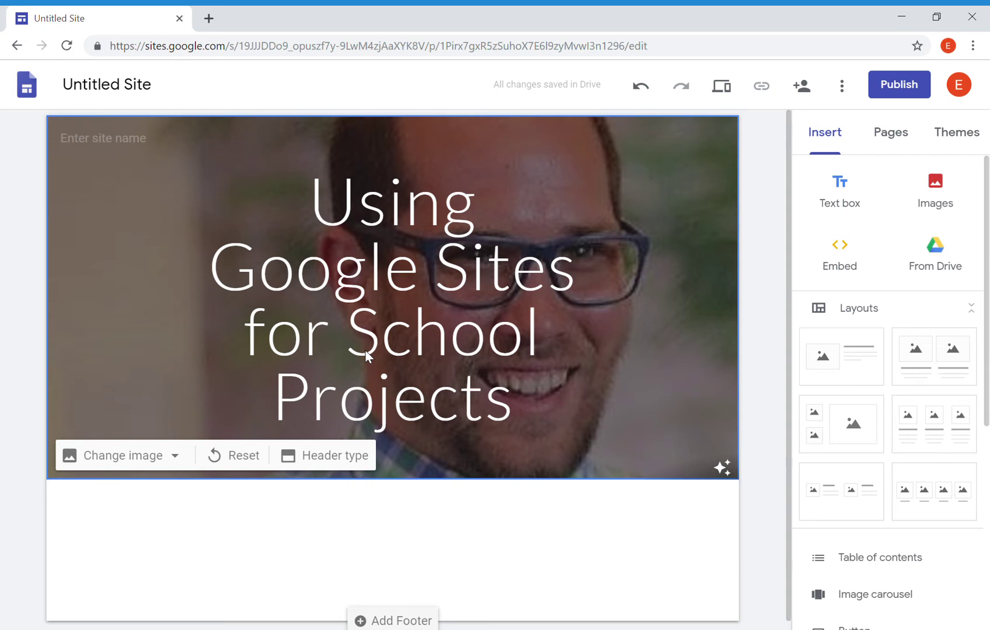
# Pick the laptop, coffee cup and notebook photo from the image gallery for the header.
pyautogui.click(175, 457)
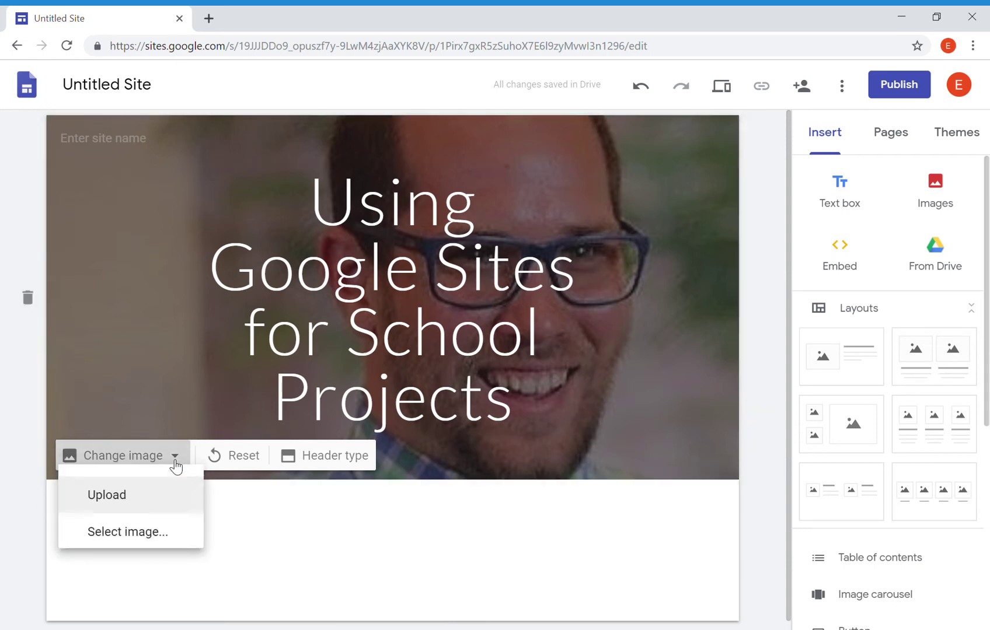
pyautogui.click(119, 546)
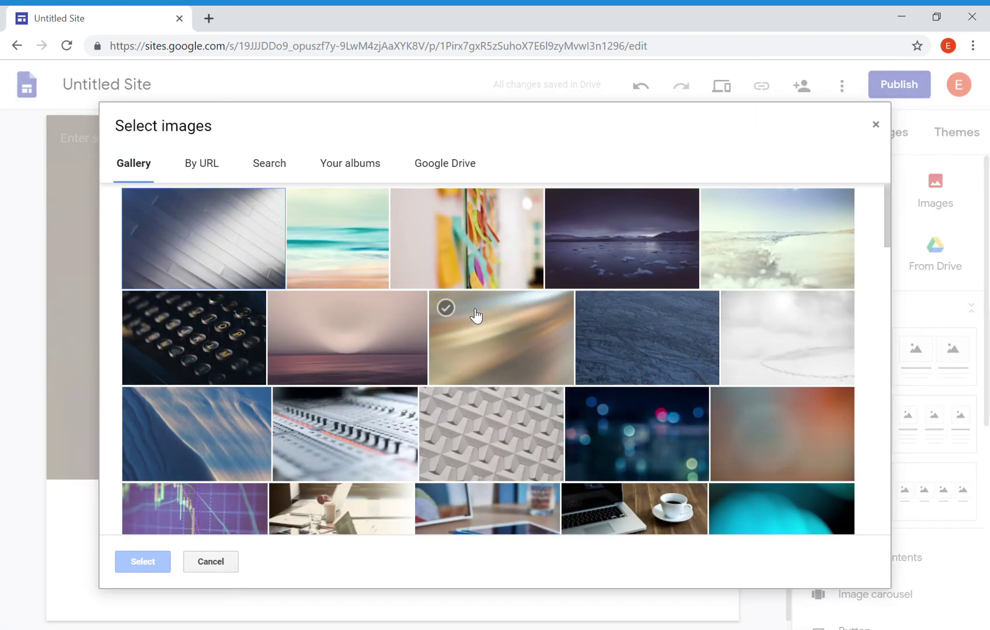
pyautogui.click(610, 511)
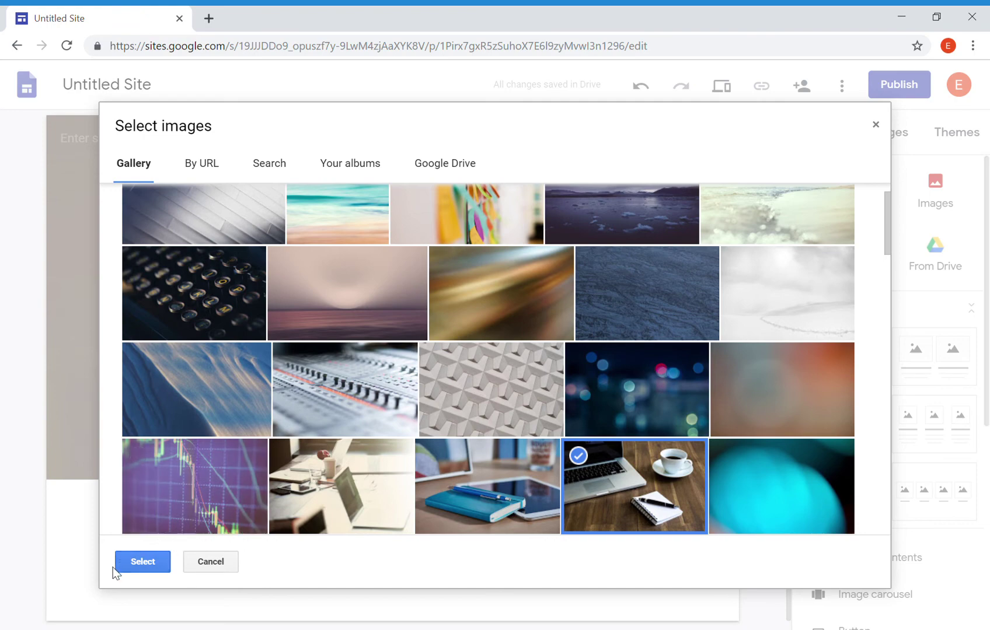
pyautogui.click(141, 557)
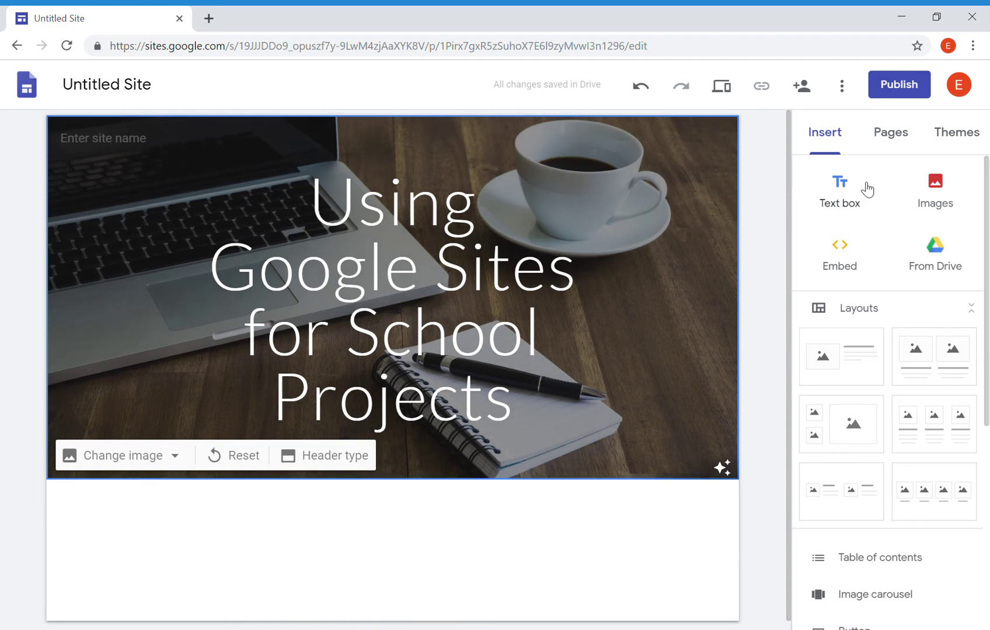
# Deselect the header and insert an empty text box beneath it.
pyautogui.click(400, 568)
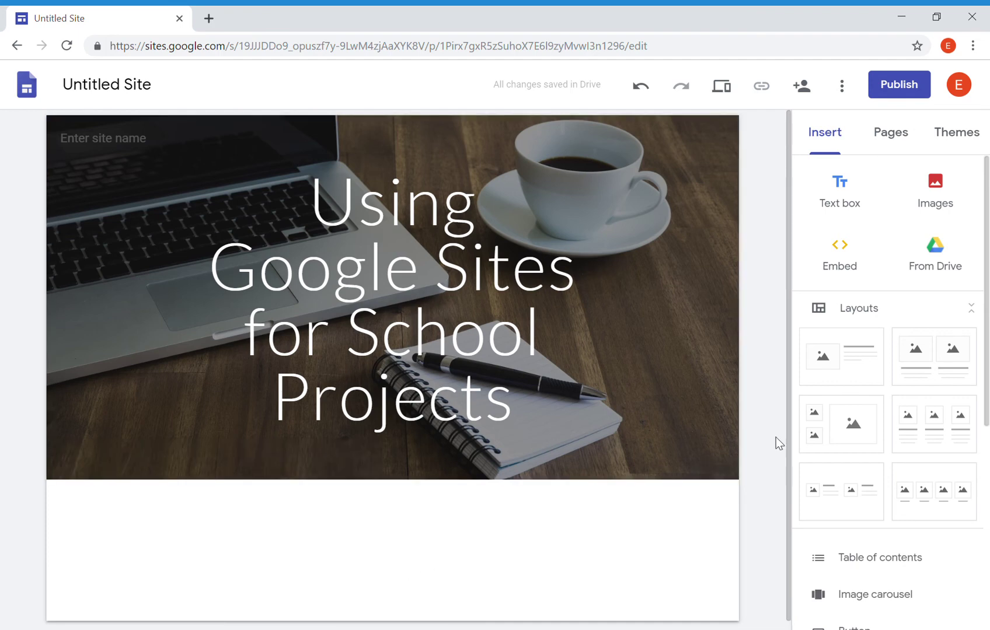
pyautogui.click(851, 202)
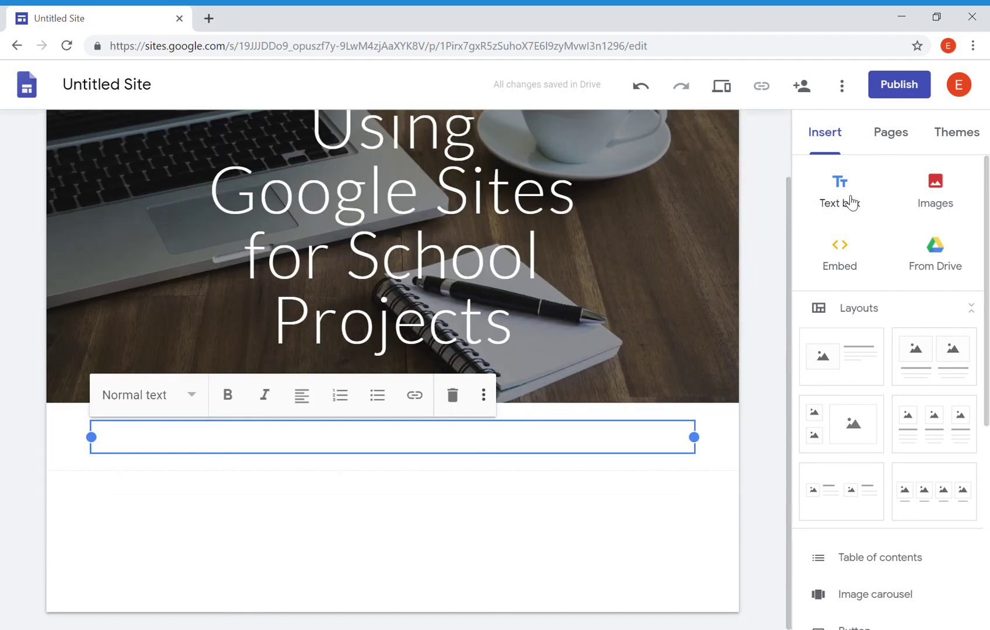